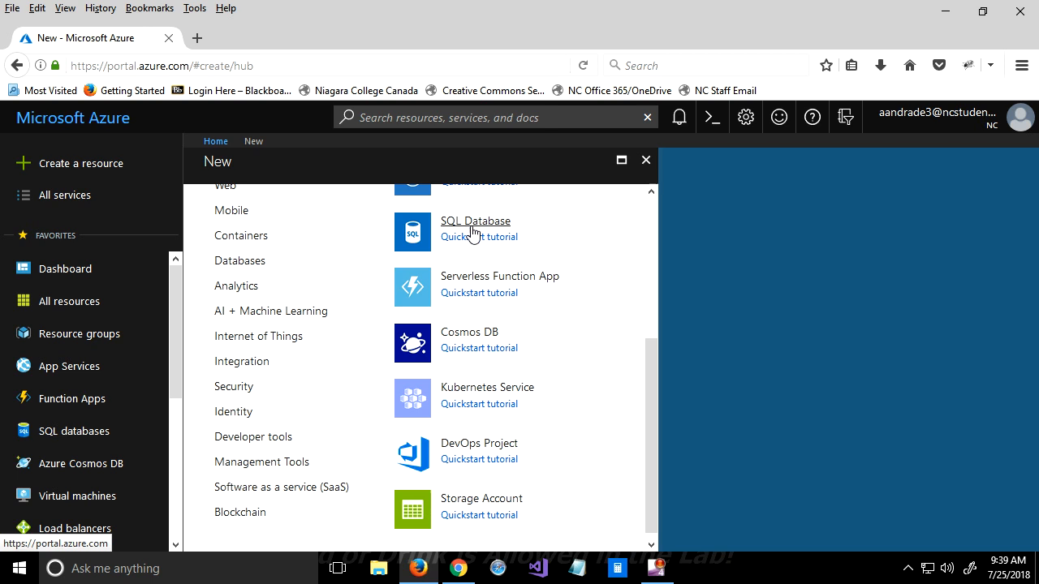
Step: Start a new SQL Database resource named prog1198 under the Azure for Students subscription
click(473, 228)
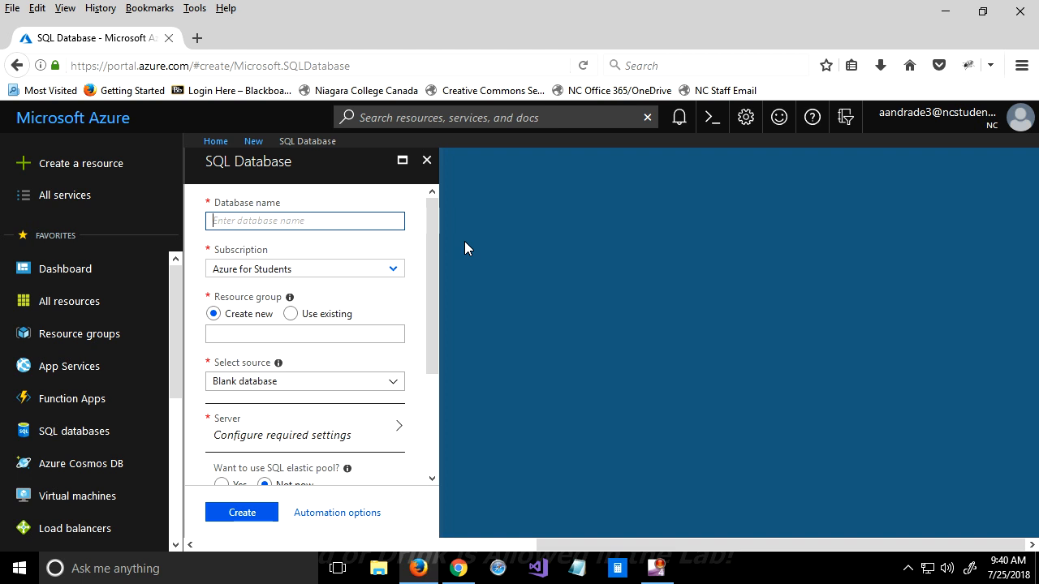
text(prog1198)
click(399, 279)
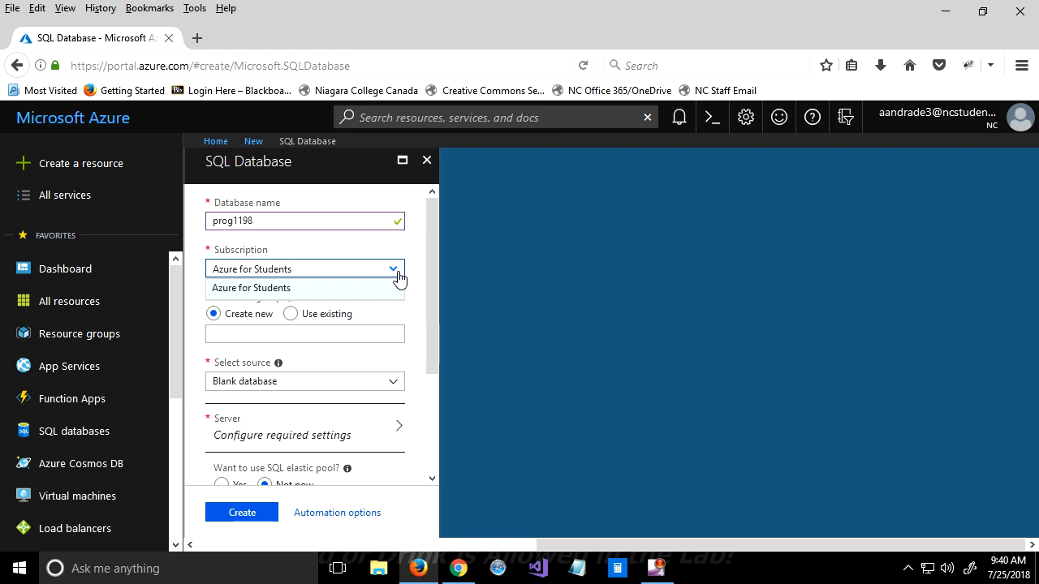
click(405, 248)
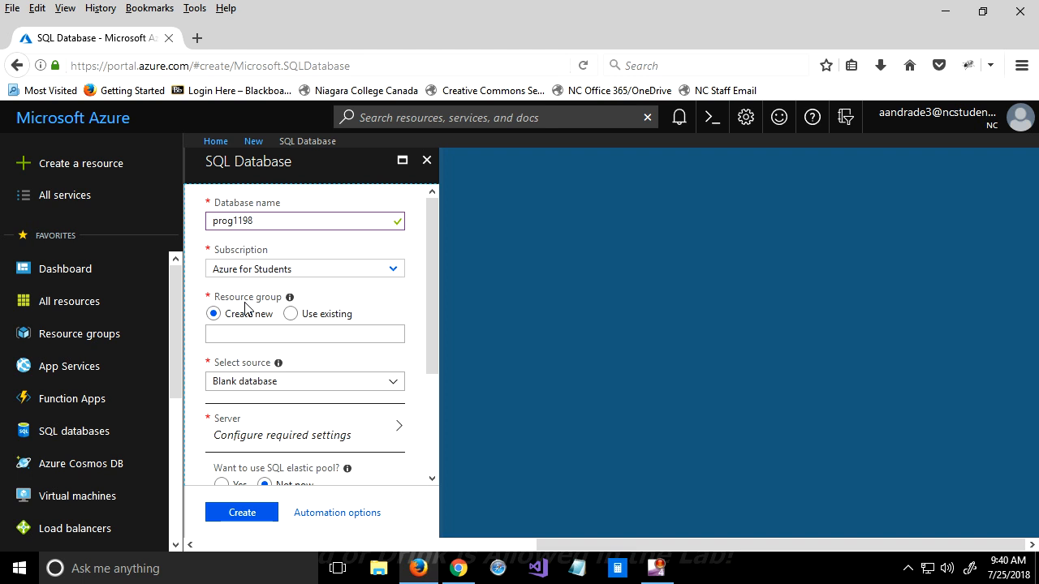
Step: Assign the database to a new resource group named adamRG and use Blank database as its source
click(283, 336)
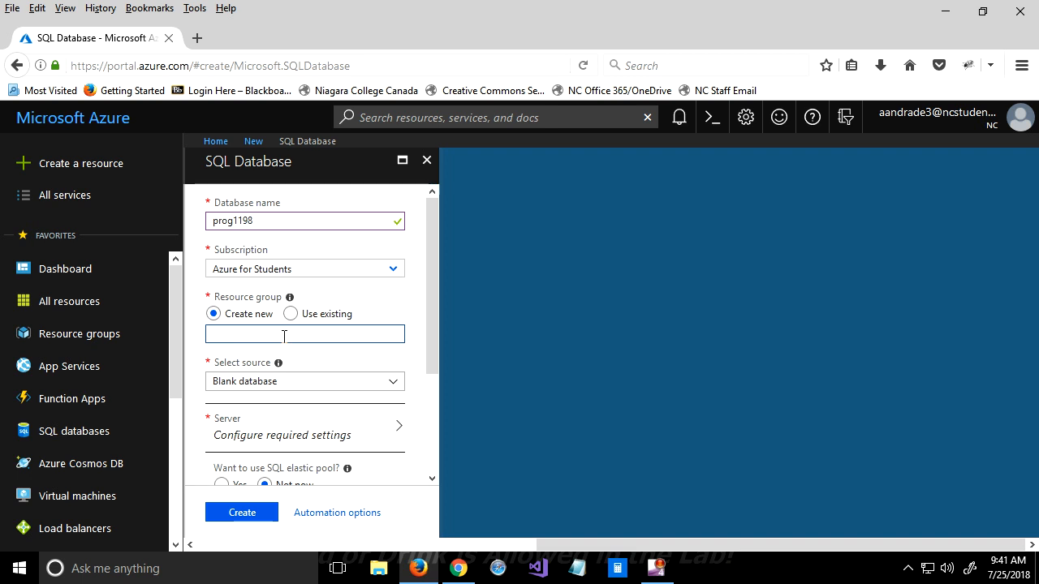
text(adamRG)
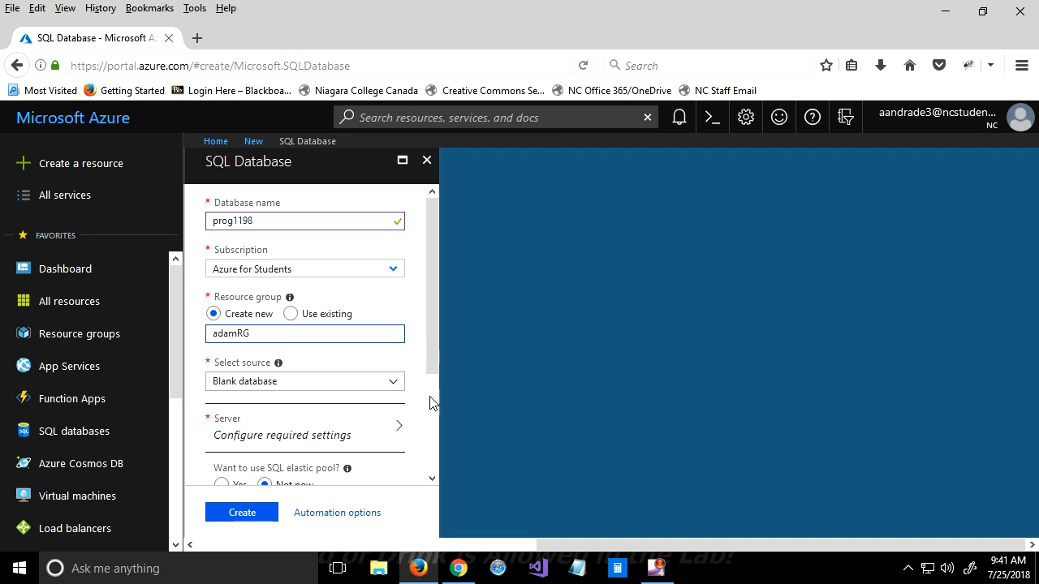
click(392, 388)
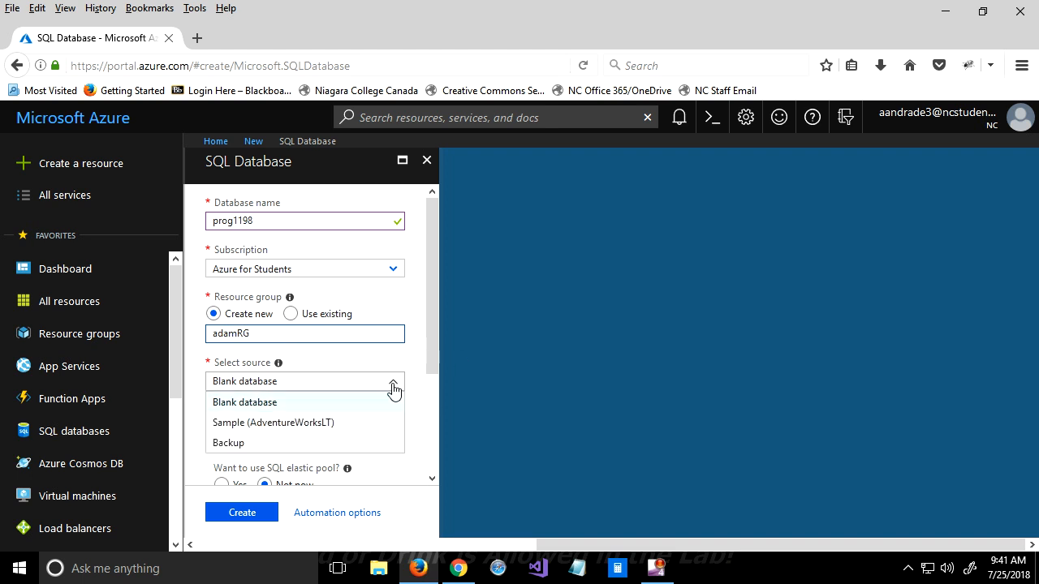
click(287, 402)
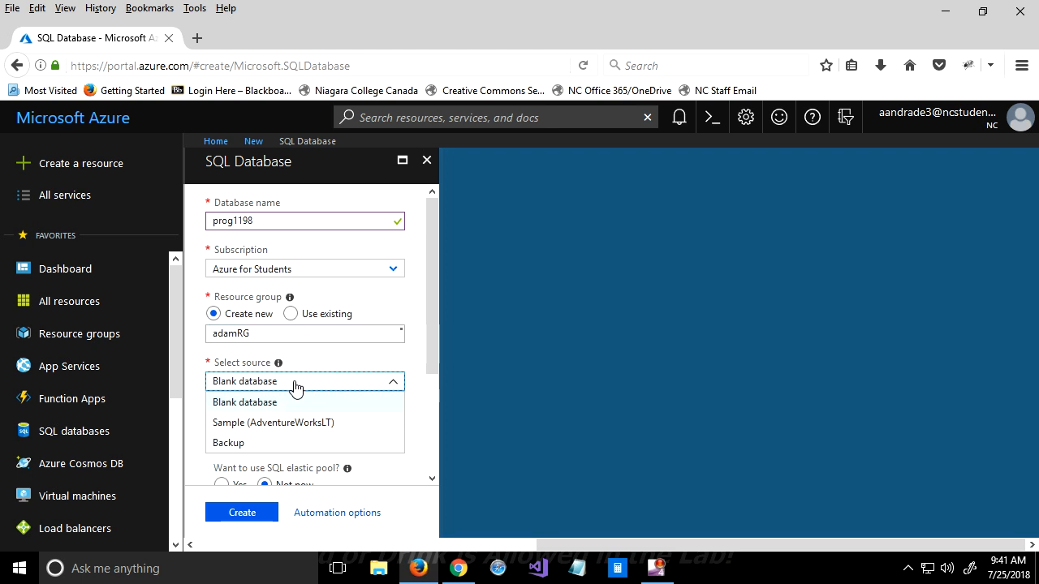
Step: Configure a new server for the database, located in Canada Central
click(432, 477)
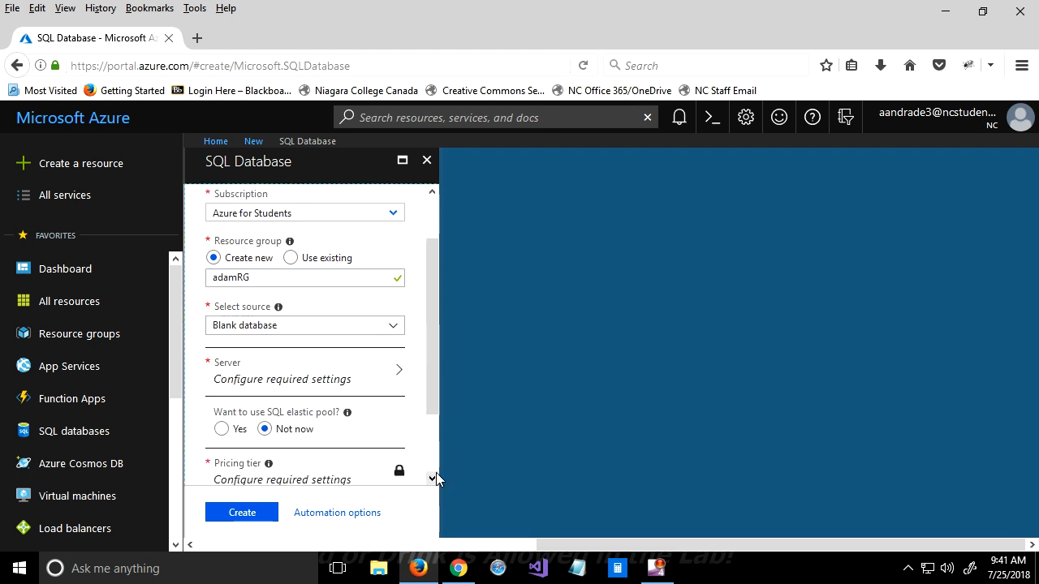
click(406, 379)
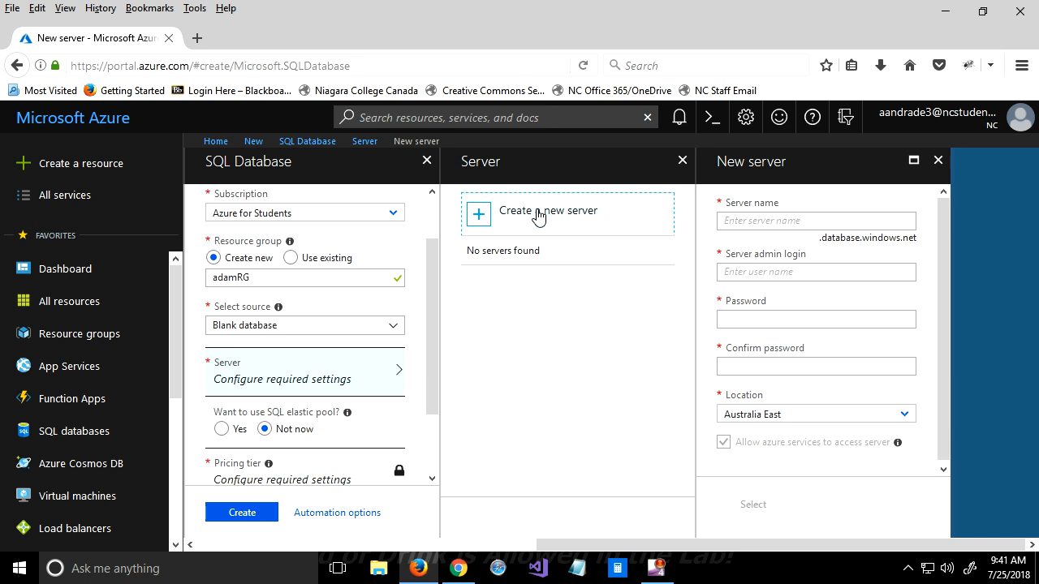
click(772, 220)
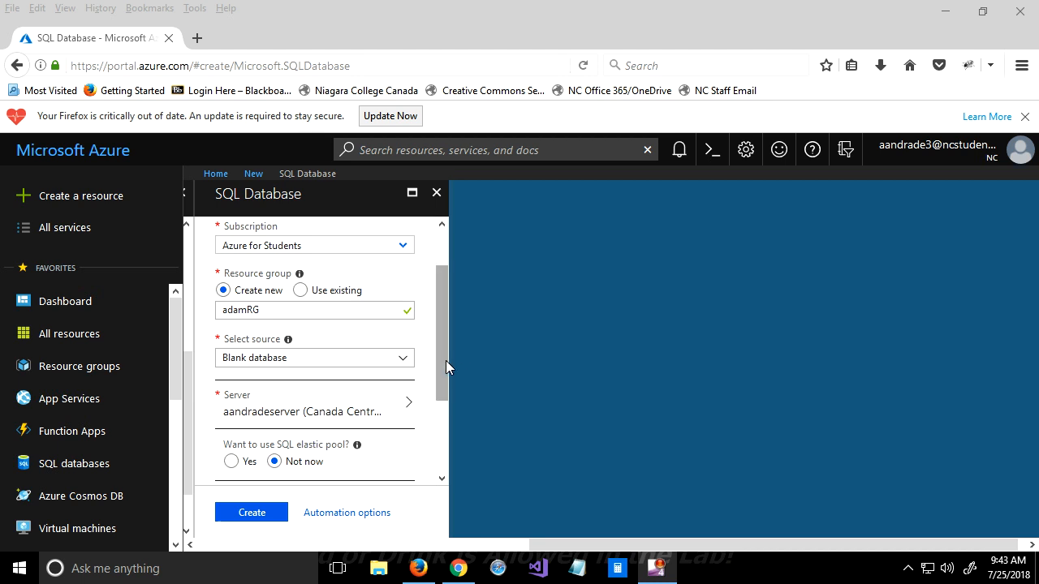
Step: Review the elastic pool, pricing tier and collation settings, and create the database
drag(445, 360, 449, 403)
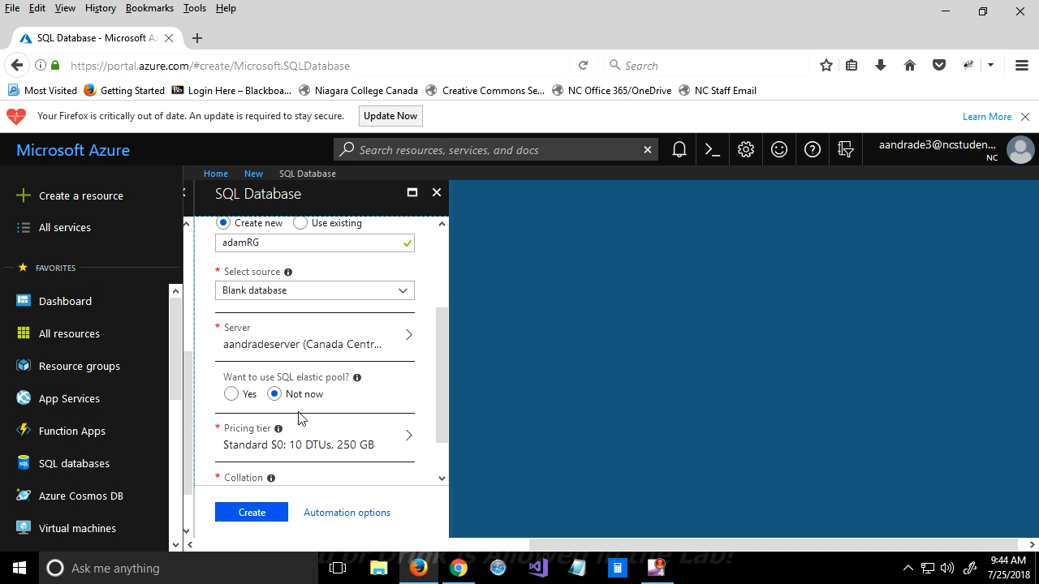
click(442, 478)
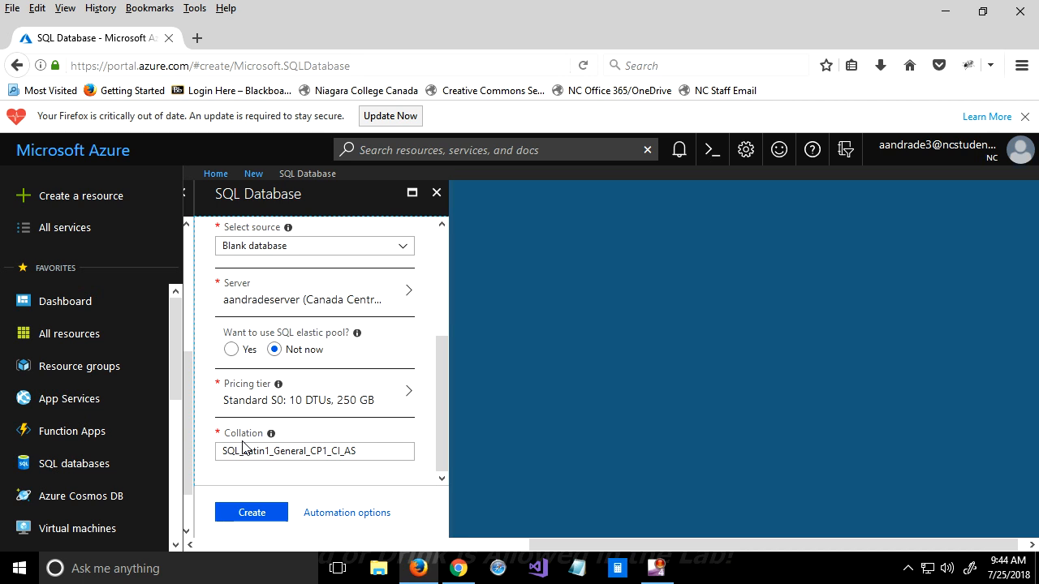
click(254, 518)
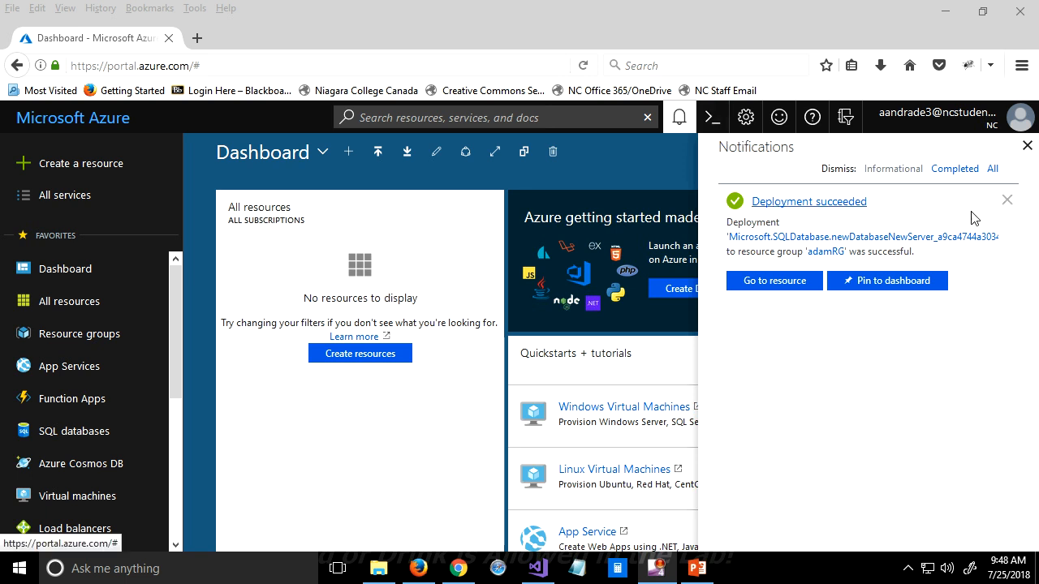
Step: Pin the deployed database to the dashboard and close the notifications
click(884, 289)
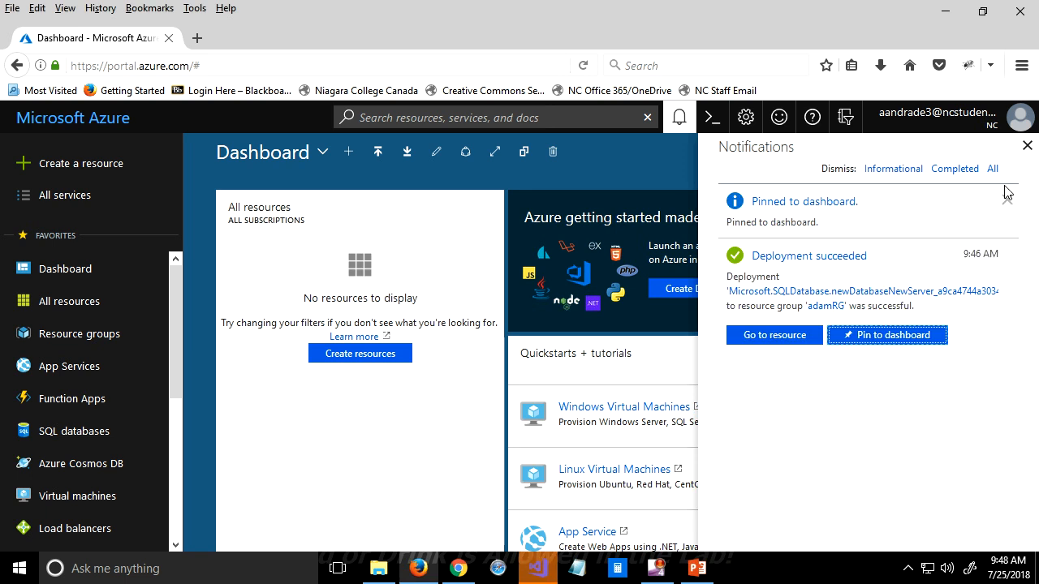
click(1027, 145)
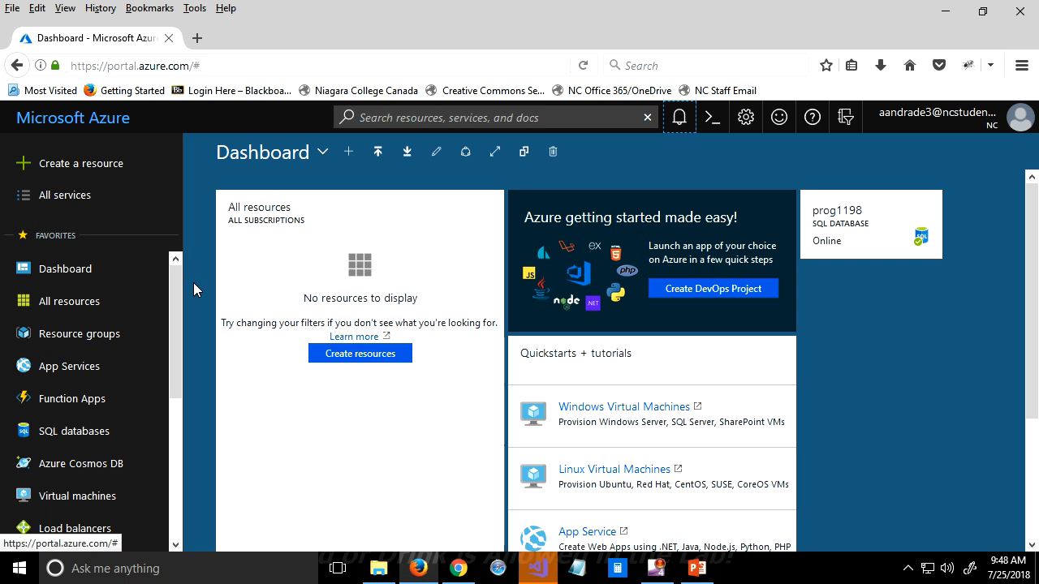
Step: Open the prog1198 database from the list of all resources and go to its server firewall settings
click(63, 306)
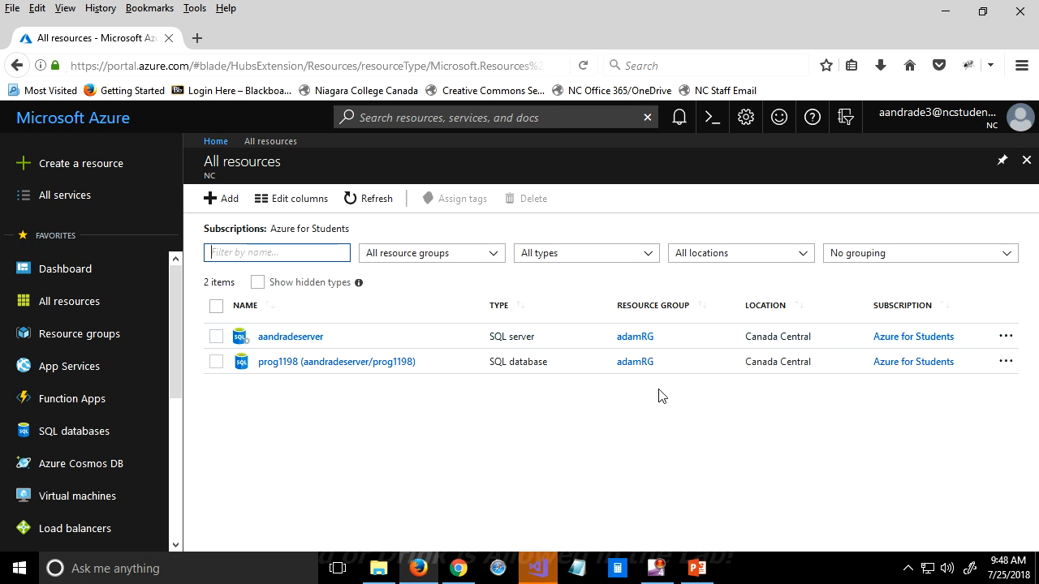
click(332, 373)
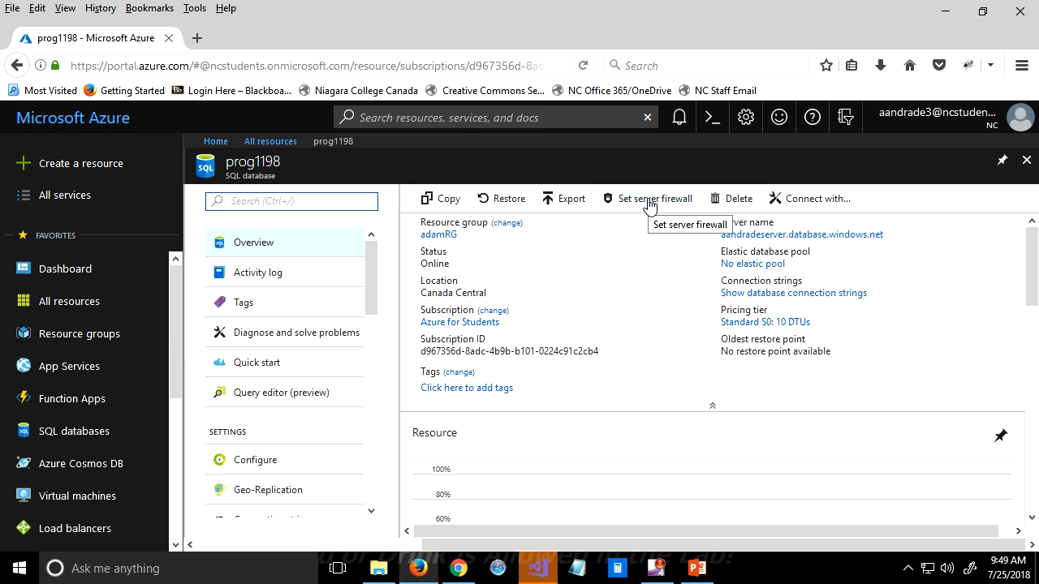
click(649, 206)
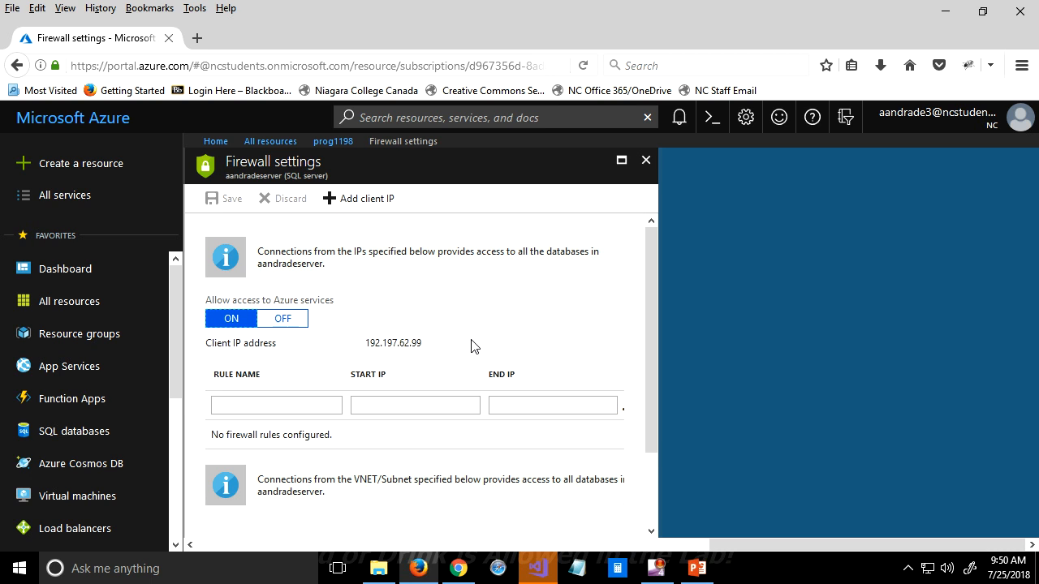
Step: Save a firewall rule named College with the client IP 192.197.62.99 as start and end IP, and close the firewall settings
click(245, 412)
text(College)
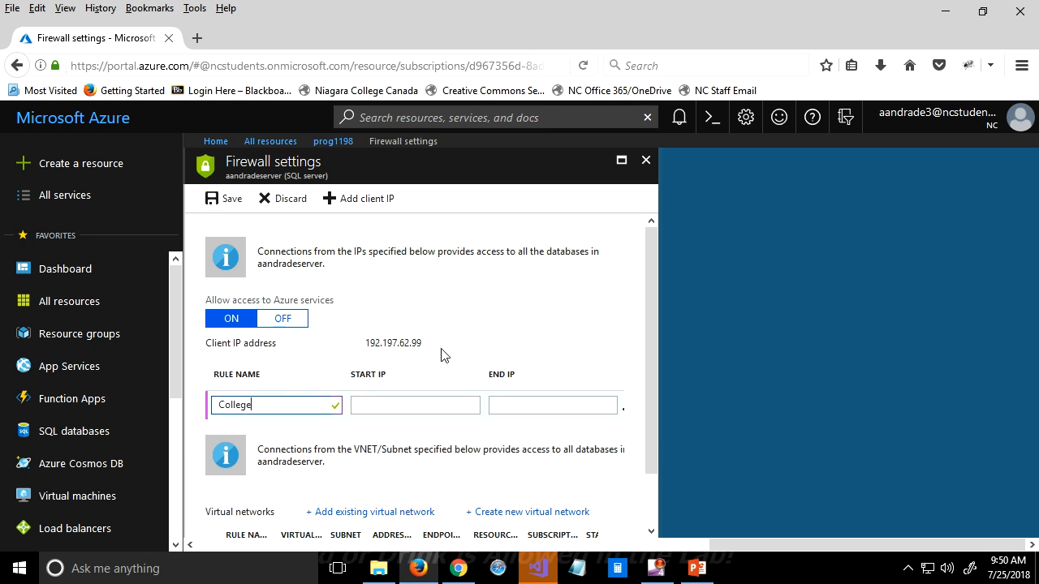
drag(422, 343, 366, 343)
key(ctrl+c)
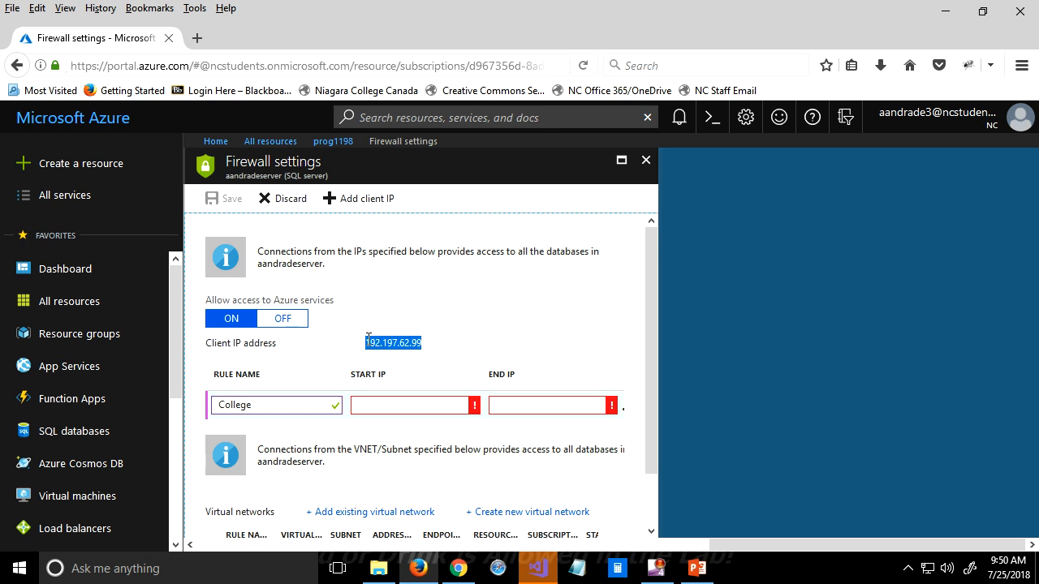
click(414, 403)
key(ctrl+v)
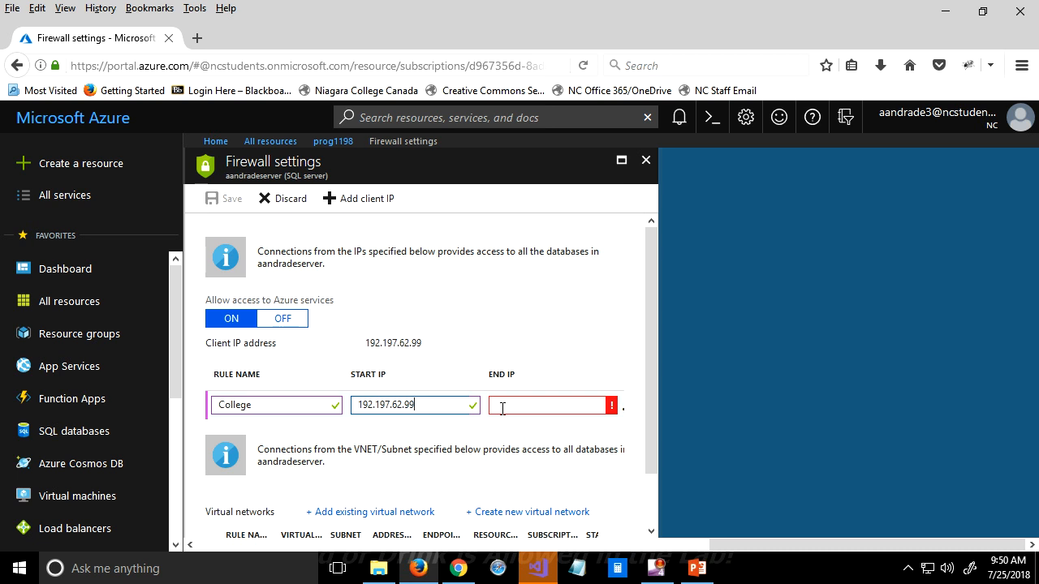
click(498, 406)
key(ctrl+v)
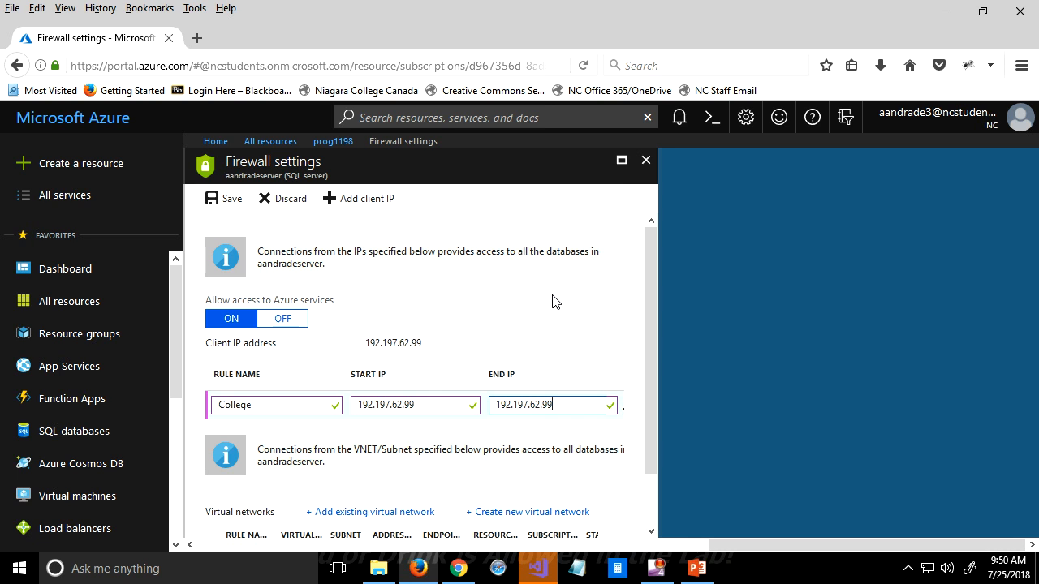
click(227, 200)
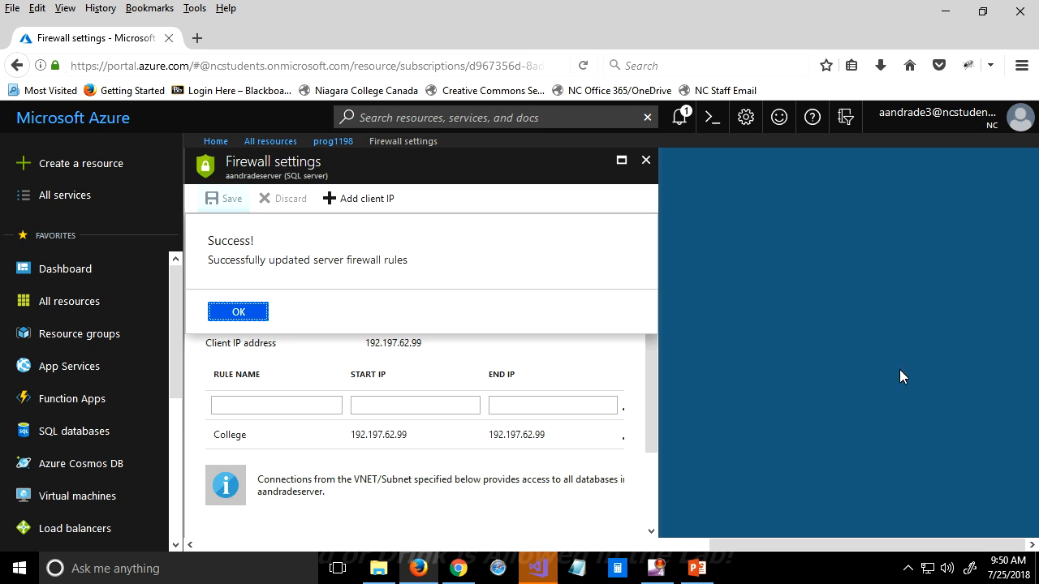
click(647, 163)
click(647, 163)
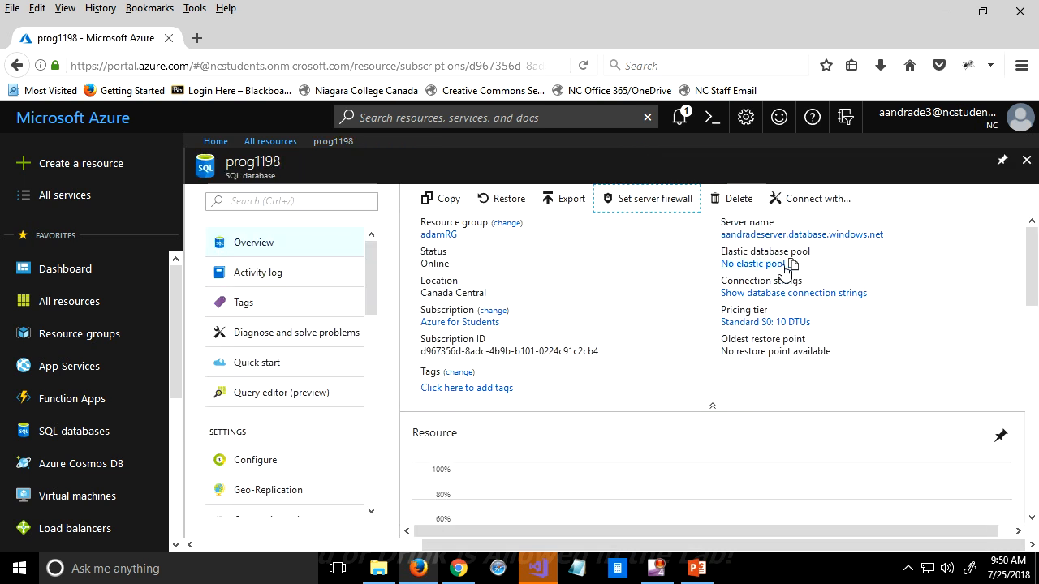
Step: Copy the database's full server name and open Microsoft SQL Server Management Studio 17
mouse_move(790, 242)
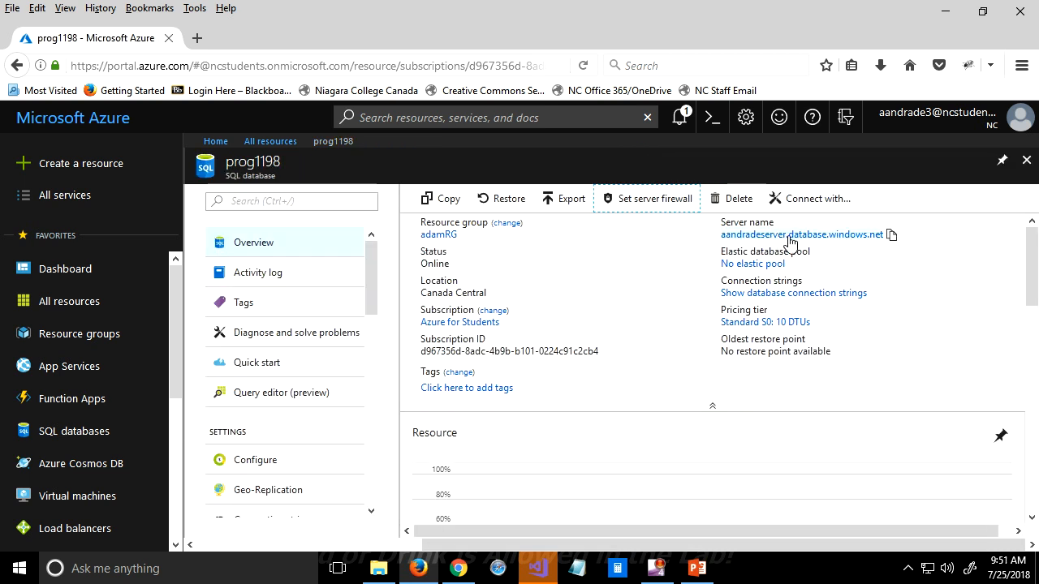
click(891, 237)
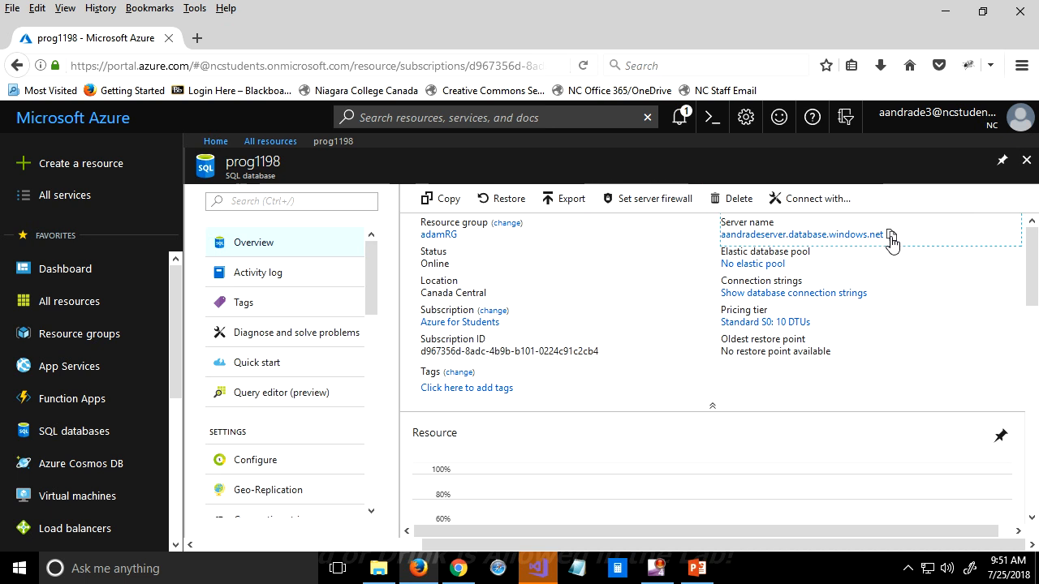
click(238, 572)
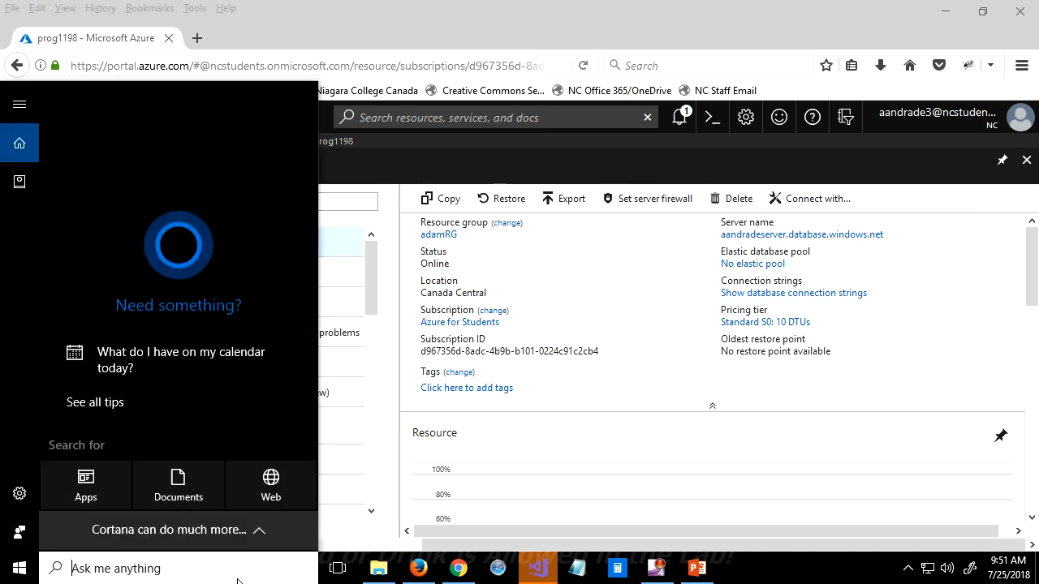
text(mana)
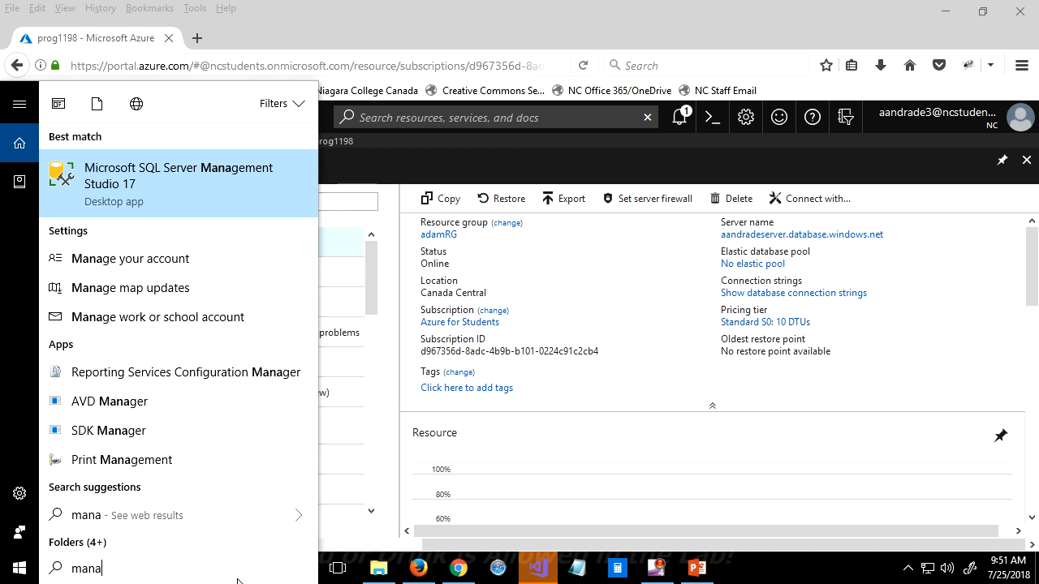
click(151, 180)
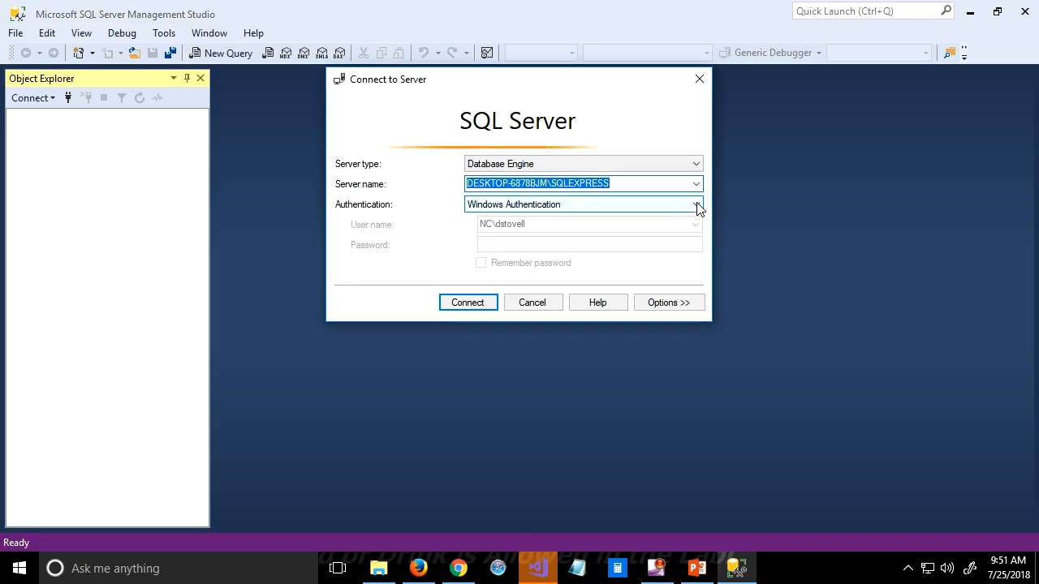
Step: Connect to the copied server name using SQL Server Authentication with the server admin credentials
key(ctrl+v)
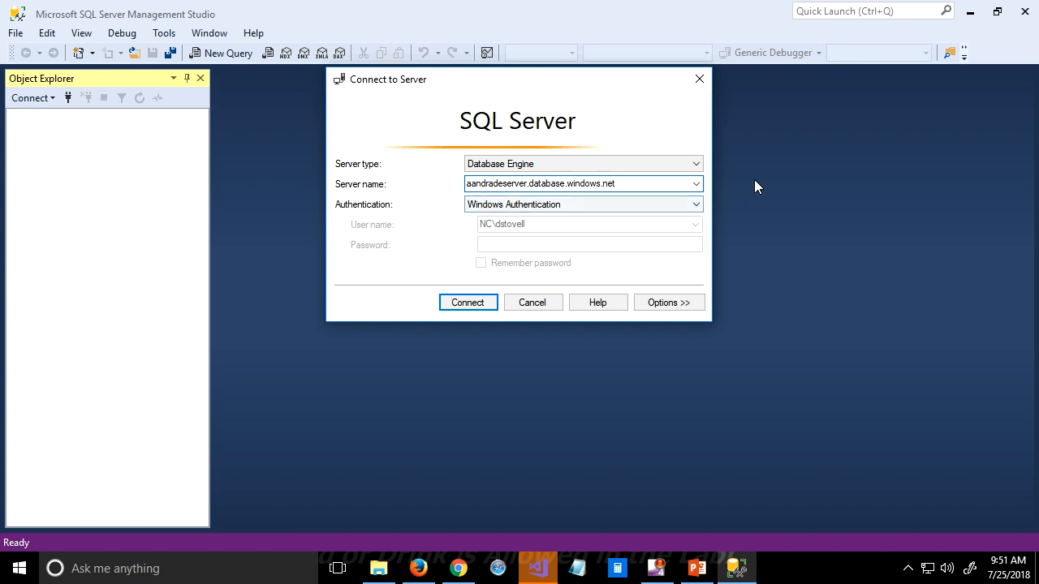
click(697, 205)
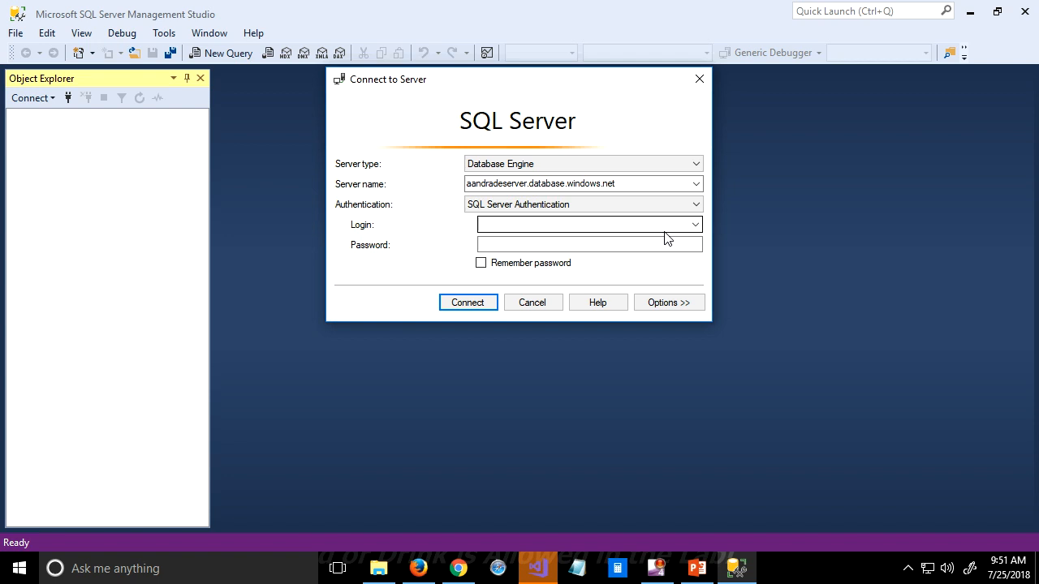
click(598, 227)
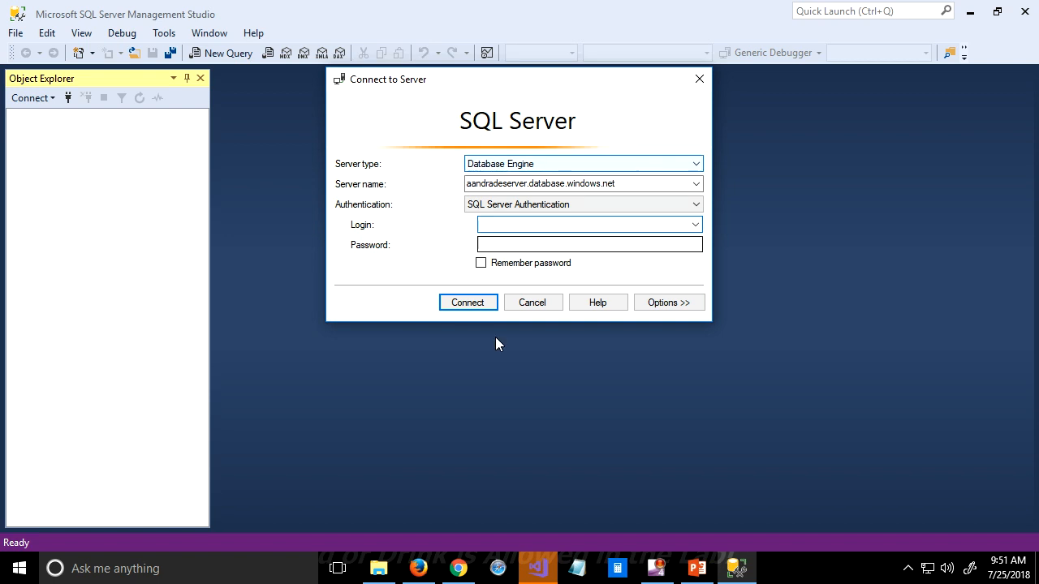
click(546, 304)
key(alt+Tab)
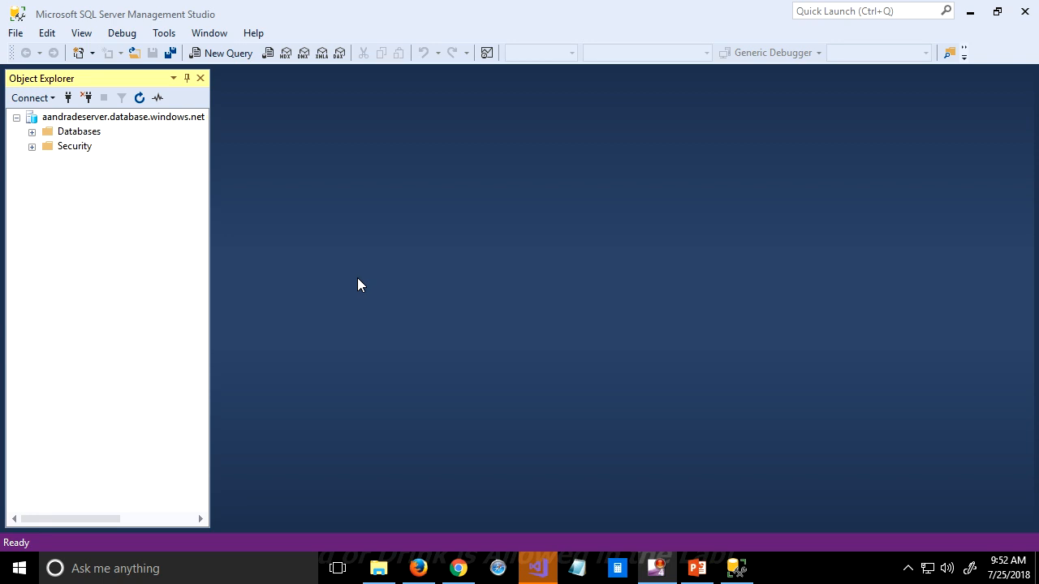
Step: Expand the server's databases and open a new query for prog1198
click(32, 131)
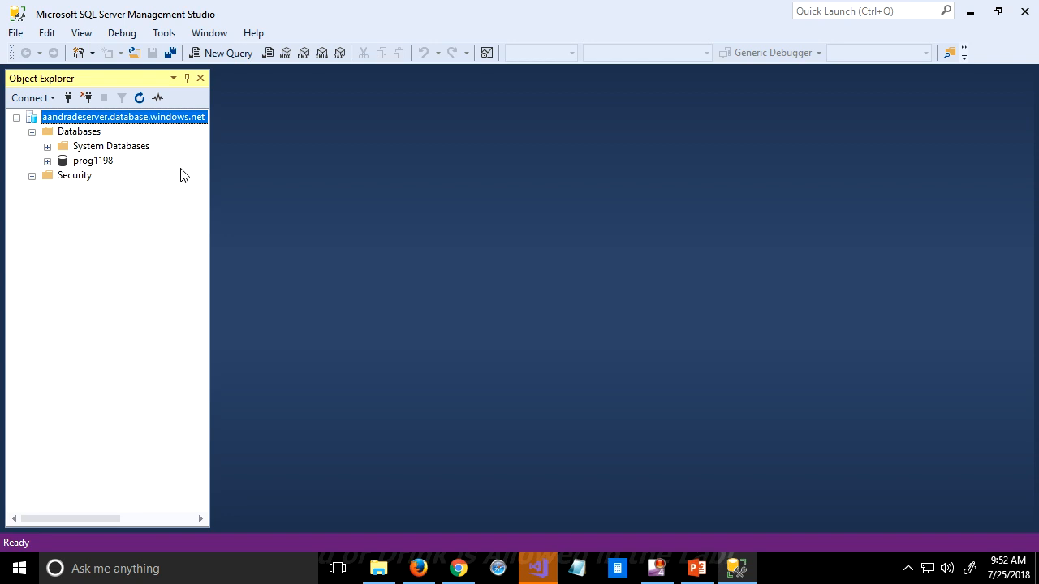
click(101, 167)
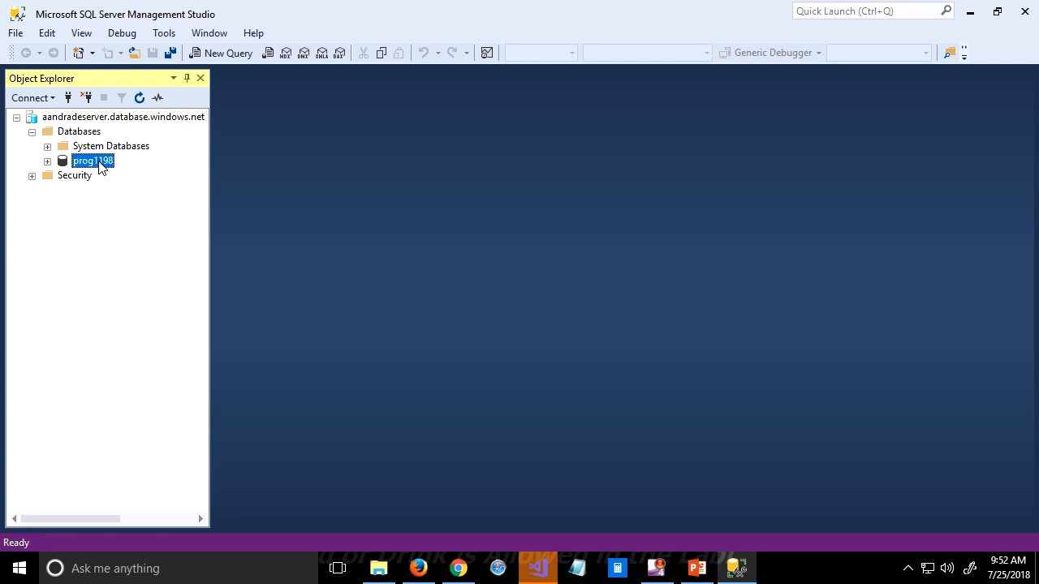
click(228, 53)
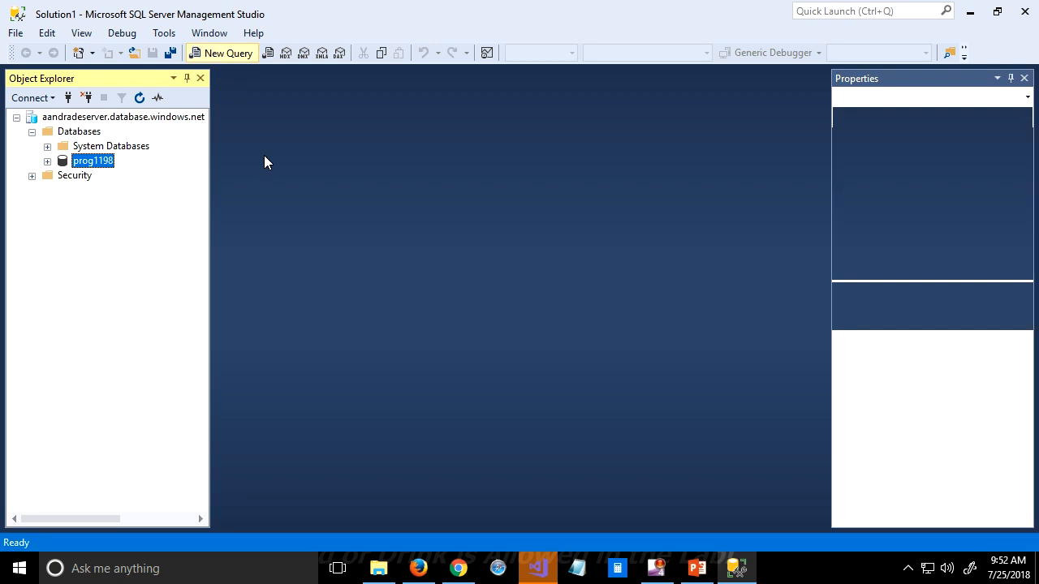